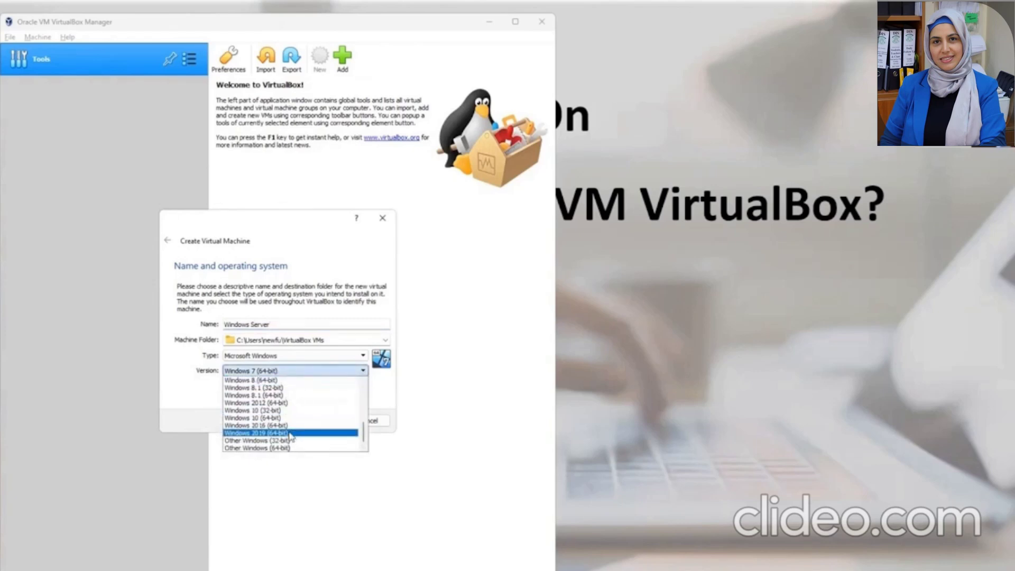
Configure the new virtual machine as Windows 2019 (64-bit) with 2048 MB of memory and a newly created virtual hard disk
click(291, 435)
click(328, 422)
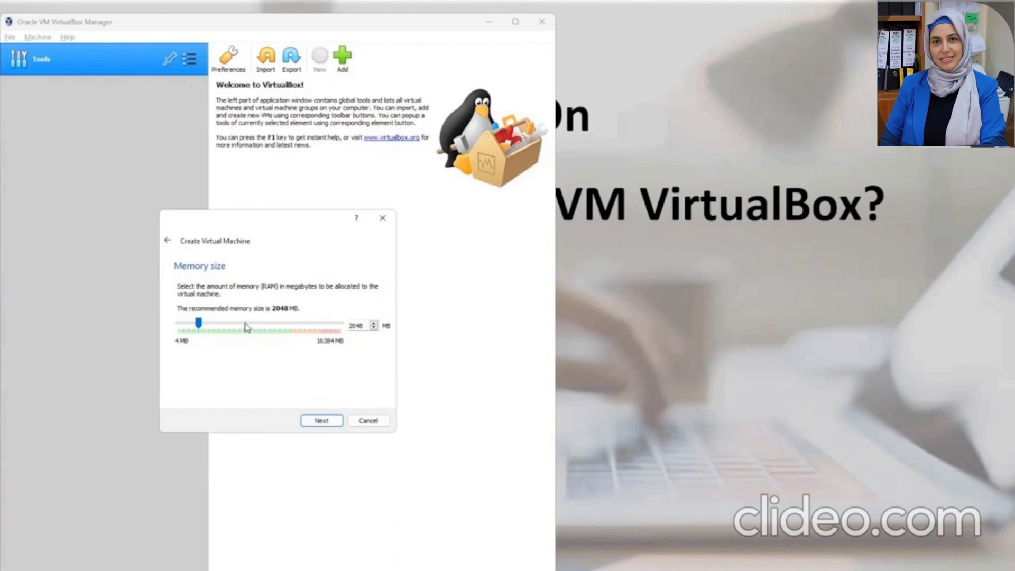
click(320, 421)
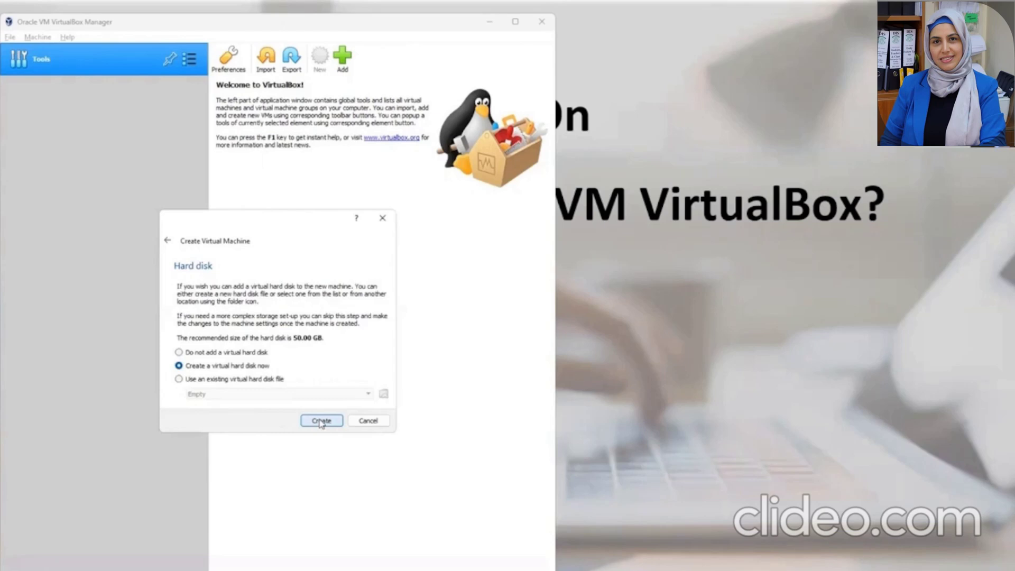
click(321, 421)
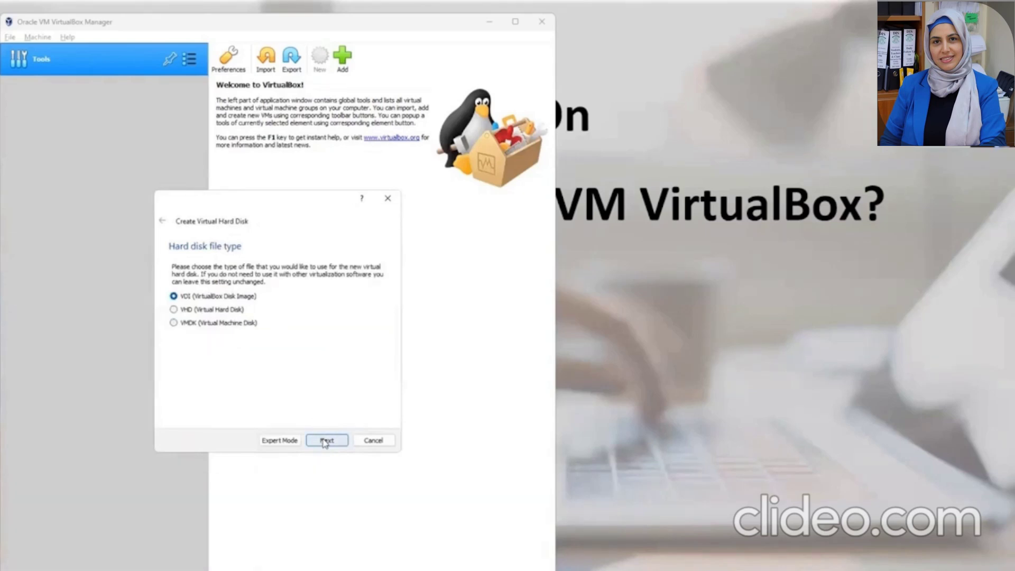
Create the virtual hard disk as a dynamically allocated VDI of 50.00 GB in the default file location
click(325, 442)
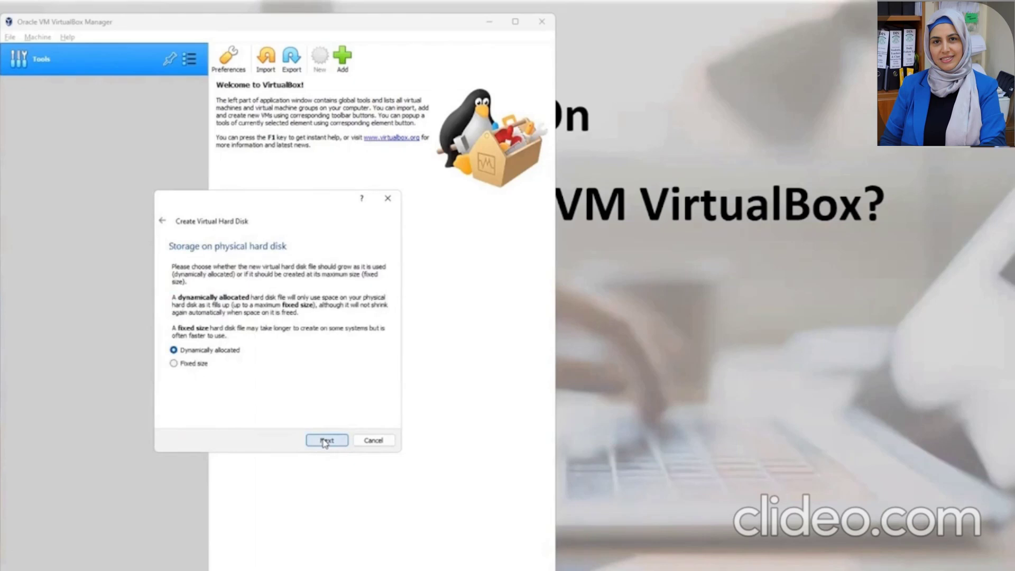
click(325, 442)
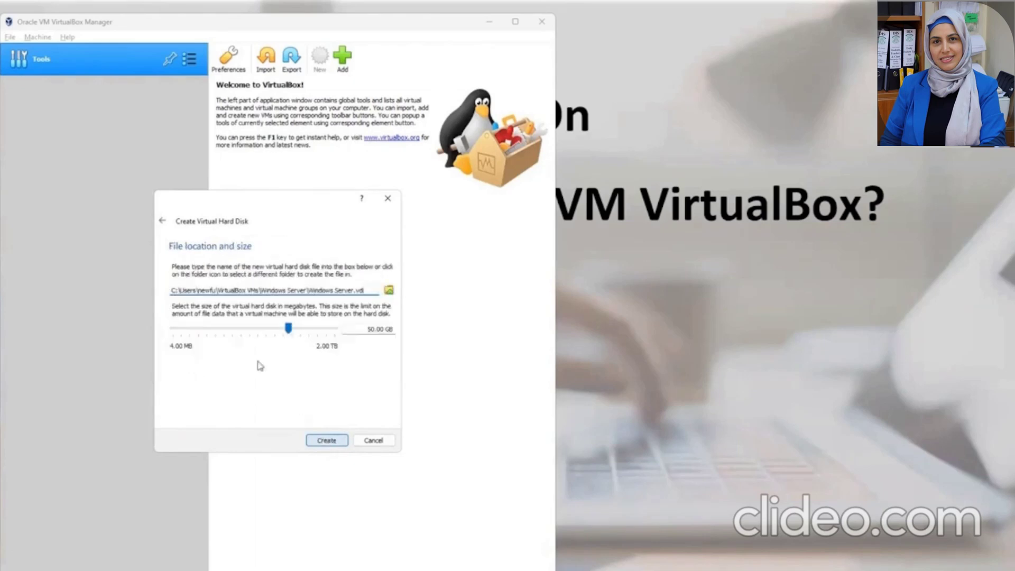
click(173, 290)
drag(173, 290, 377, 293)
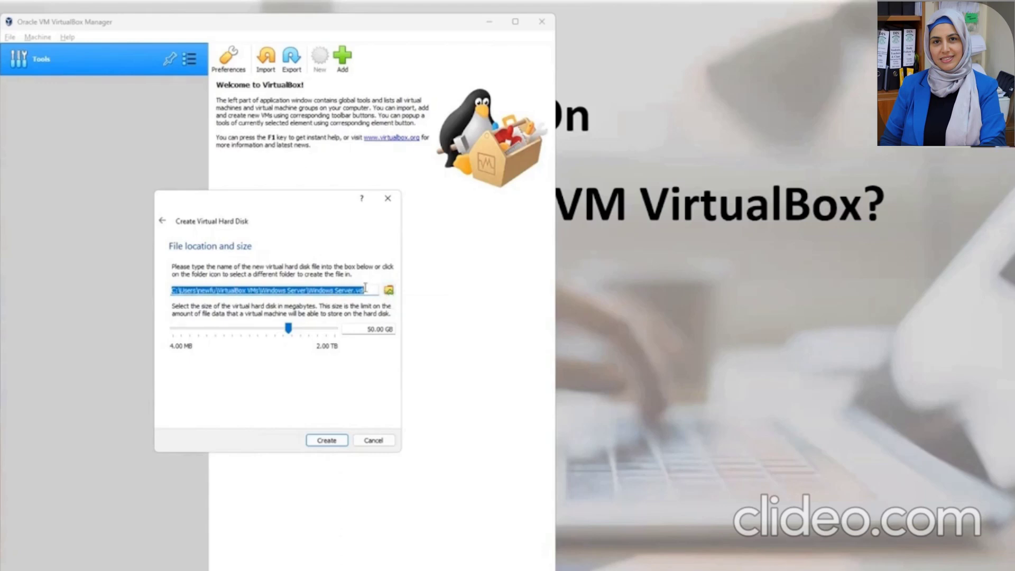
drag(366, 288, 156, 288)
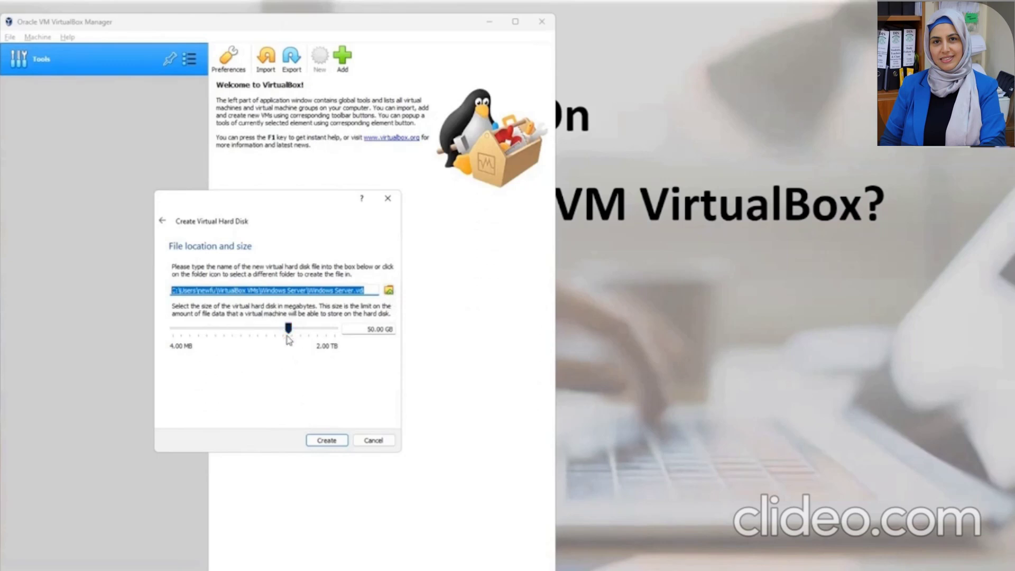
click(334, 442)
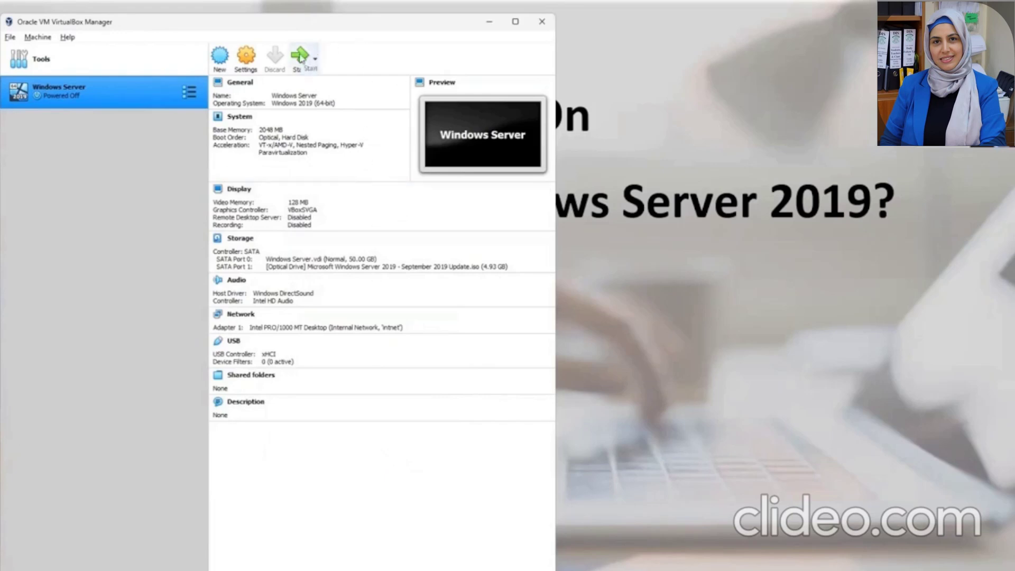
Start the Windows Server virtual machine and dismiss the Windows Admin Center message in Server Manager
click(300, 57)
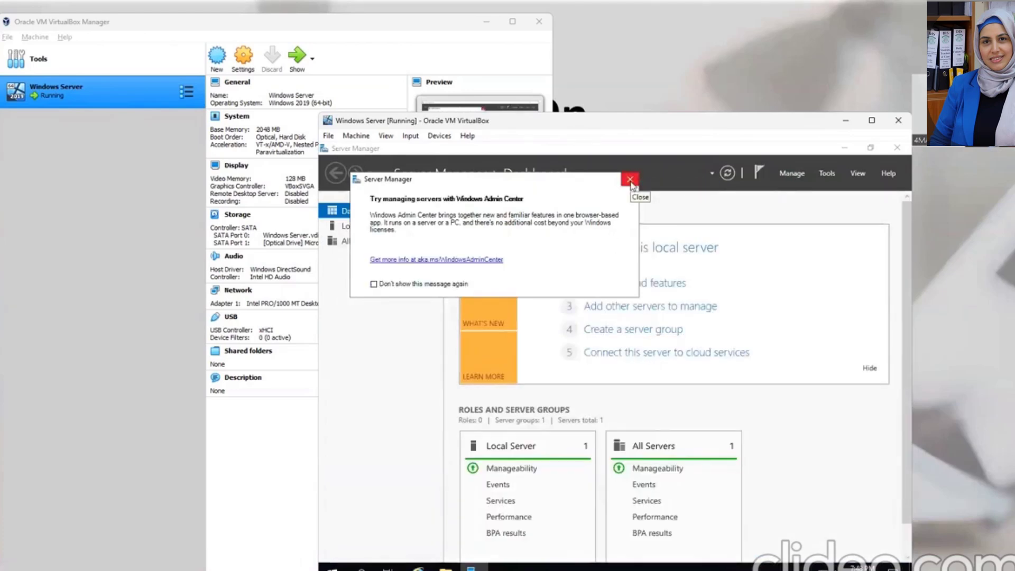
click(630, 180)
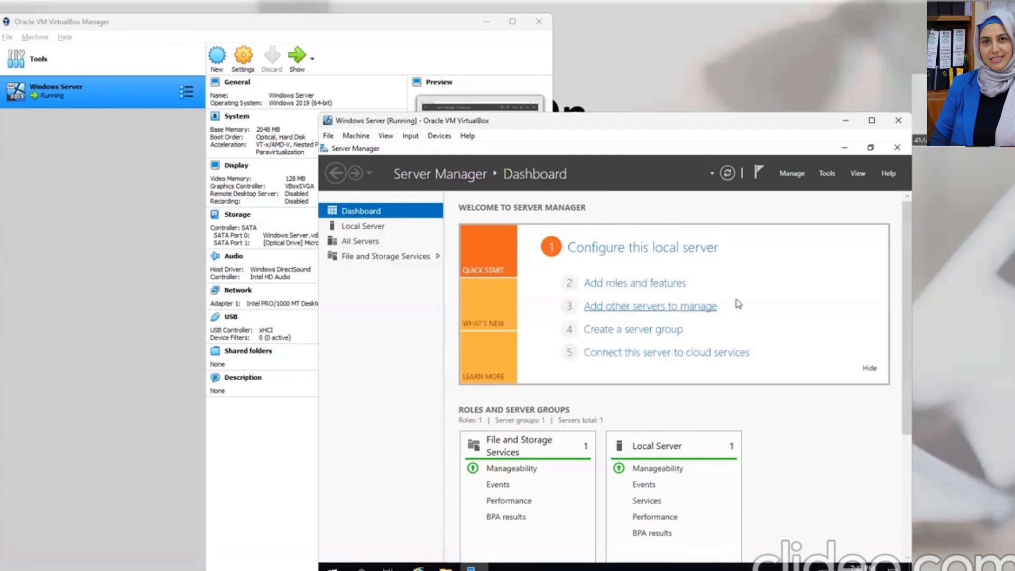
click(902, 92)
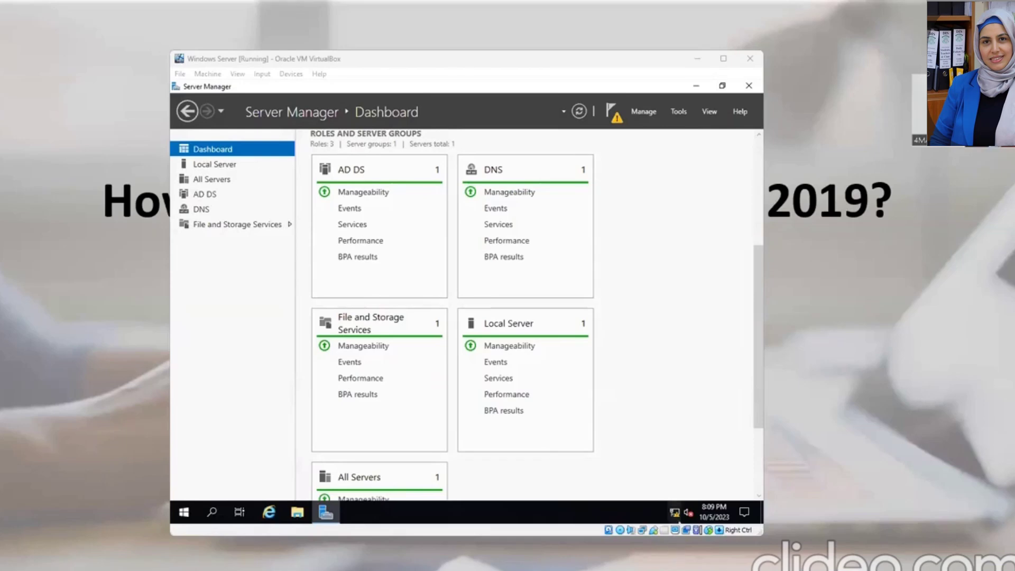
Open the properties of the server's Ethernet adapter through the Network and Sharing Center
right_click(673, 516)
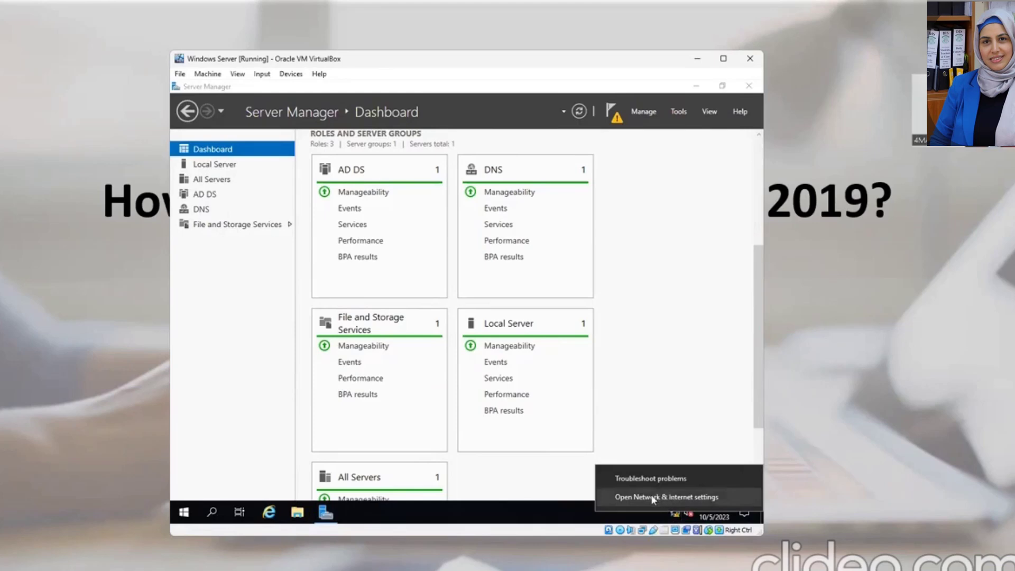
click(653, 498)
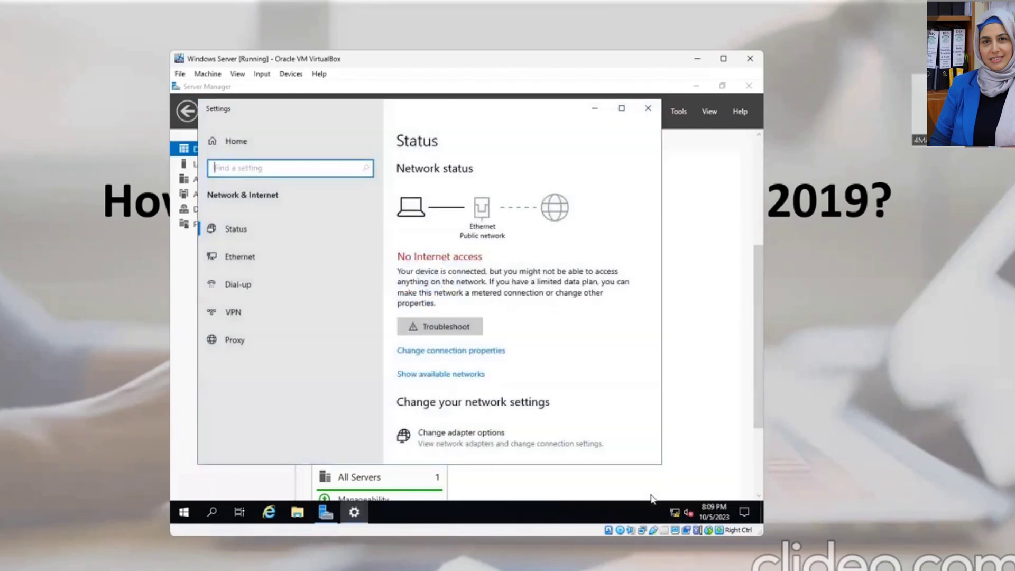
scroll(476, 360, down, 3)
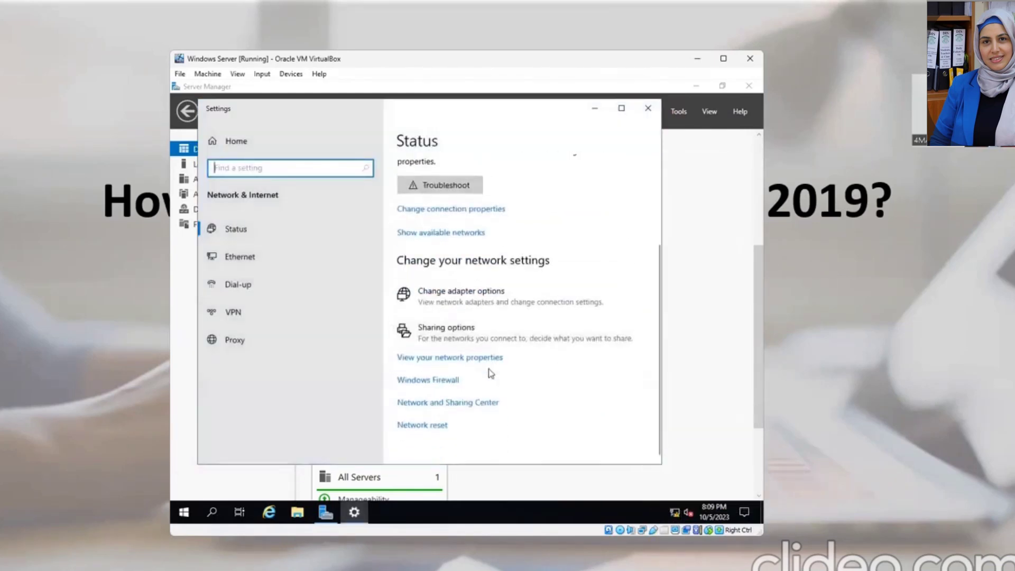
click(464, 406)
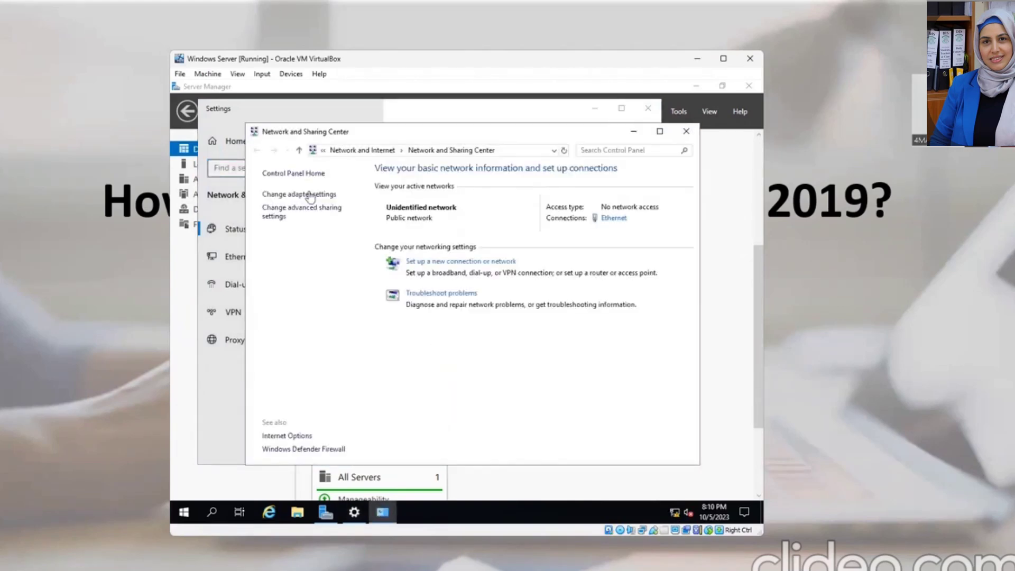
click(311, 195)
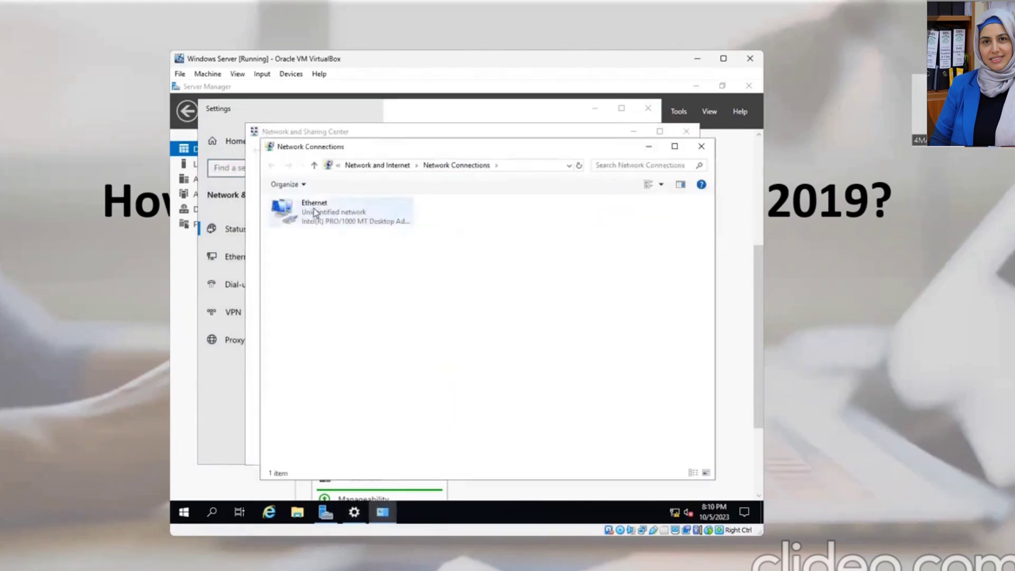
double_click(315, 213)
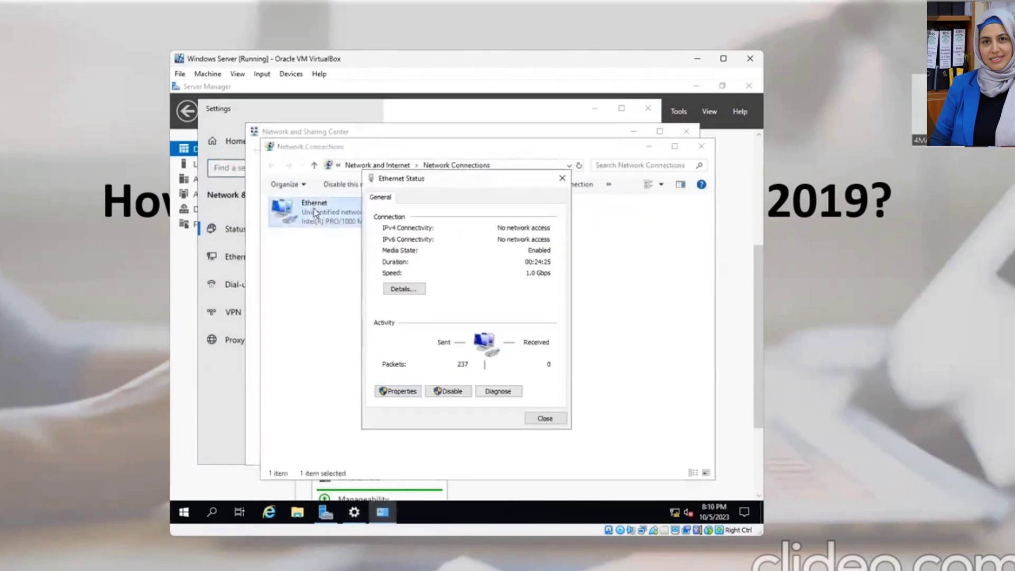
click(402, 391)
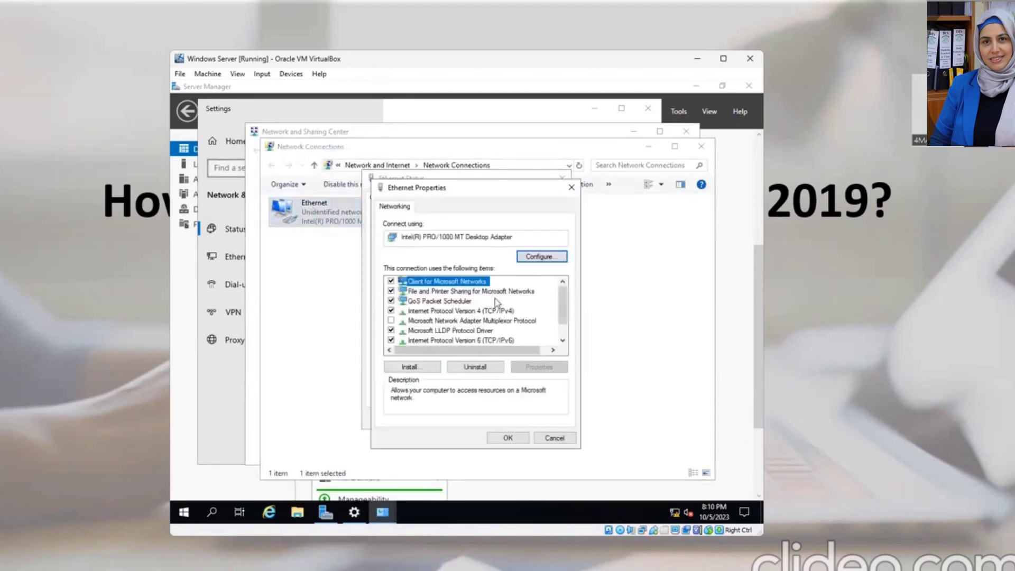
Switch the adapter's Internet Protocol Version 4 settings to a manual IP address and begin the address with 192
click(478, 312)
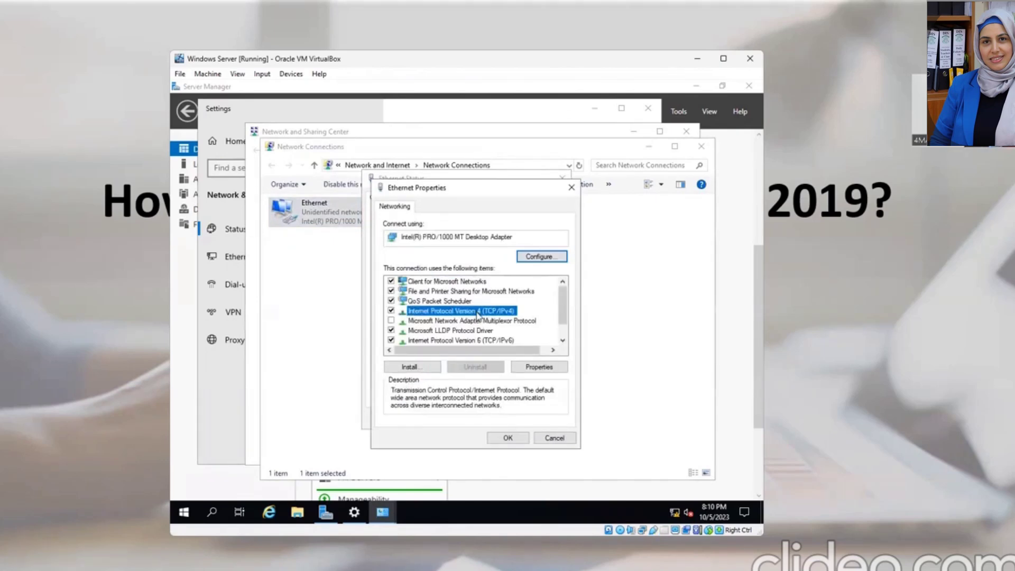
double_click(478, 313)
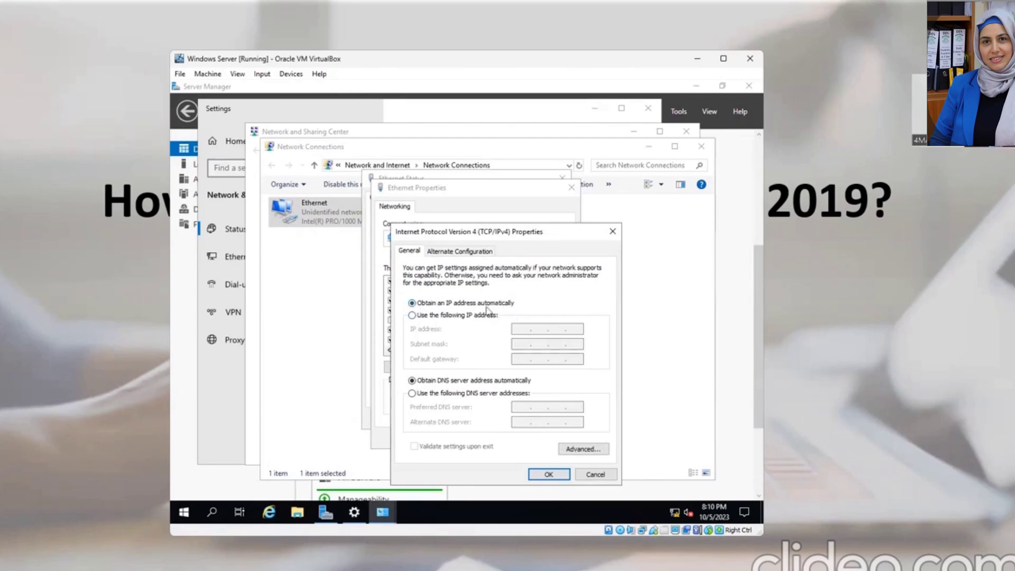
click(413, 315)
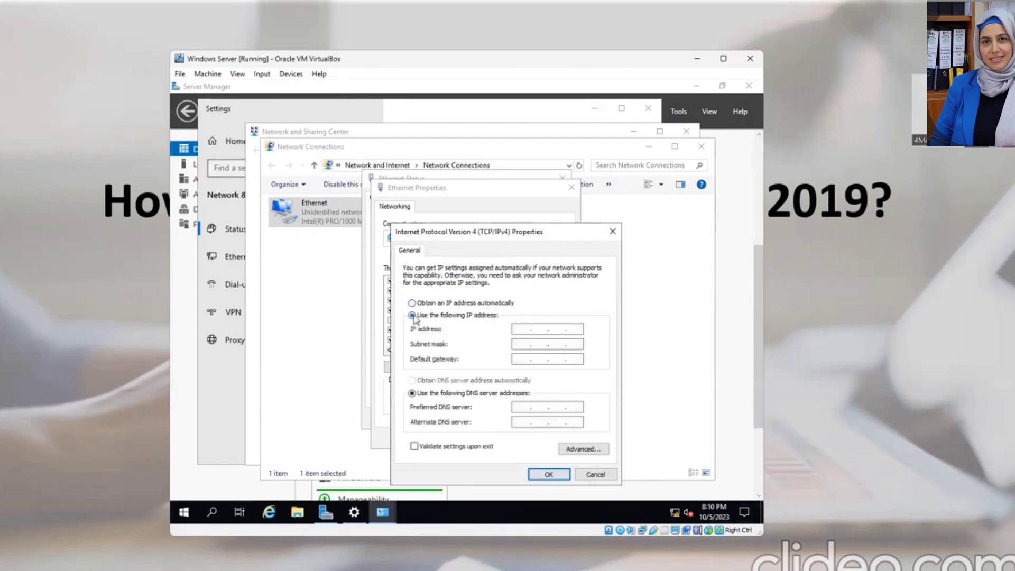
click(519, 329)
text(192)
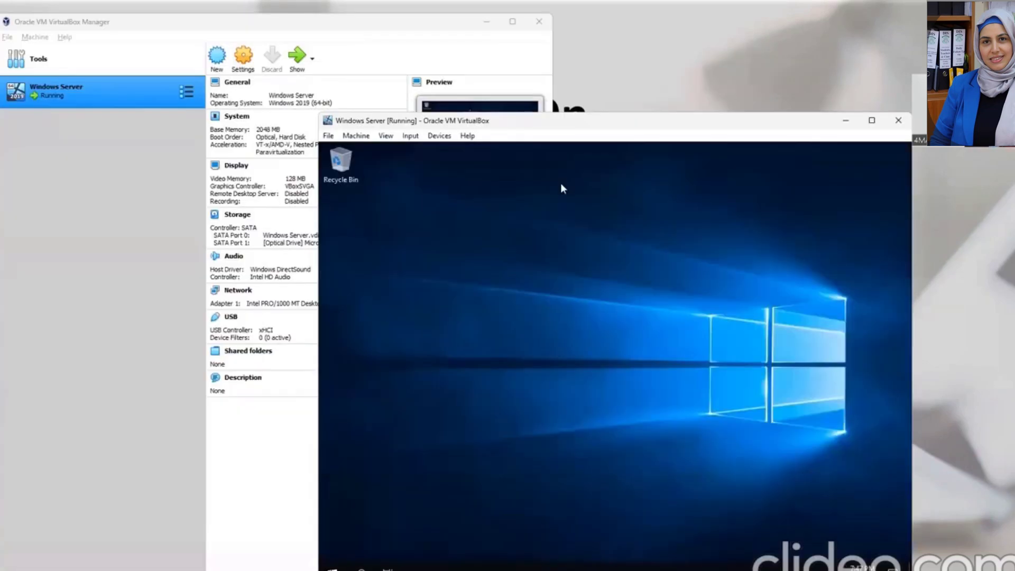
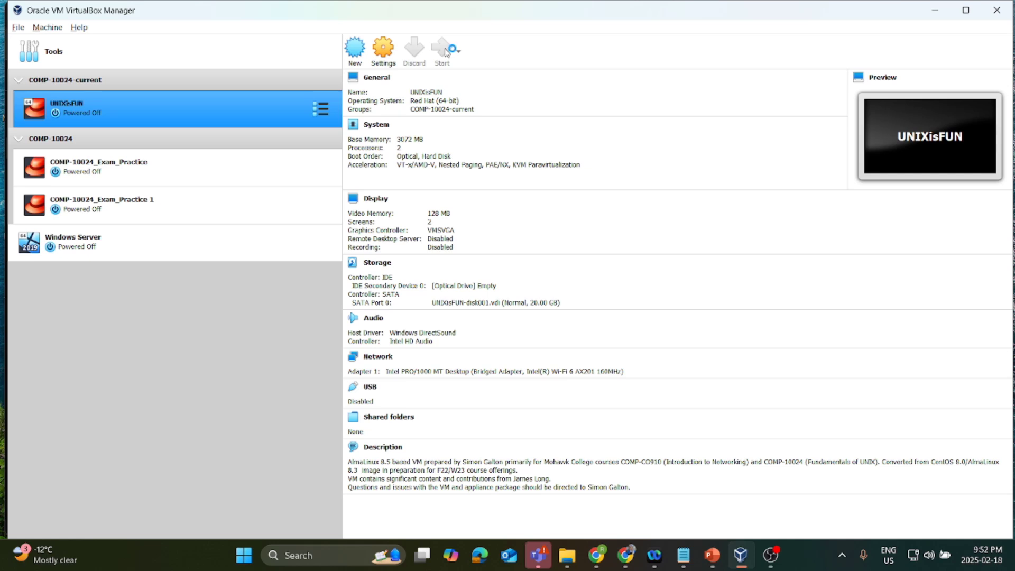
Start the UNIXisFUN virtual machine and dismiss its keyboard capture and mouse integration notifications
click(446, 50)
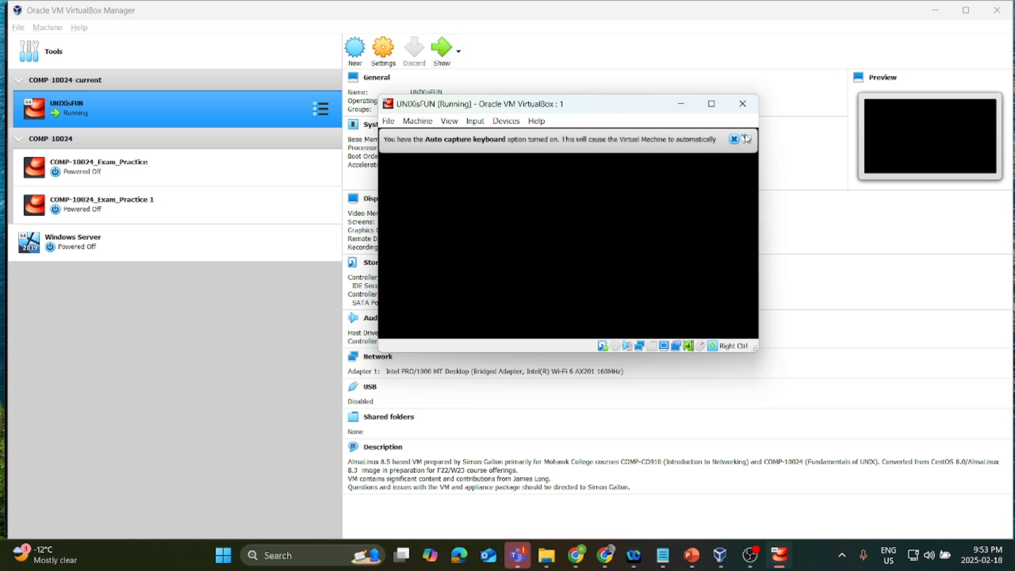
click(734, 139)
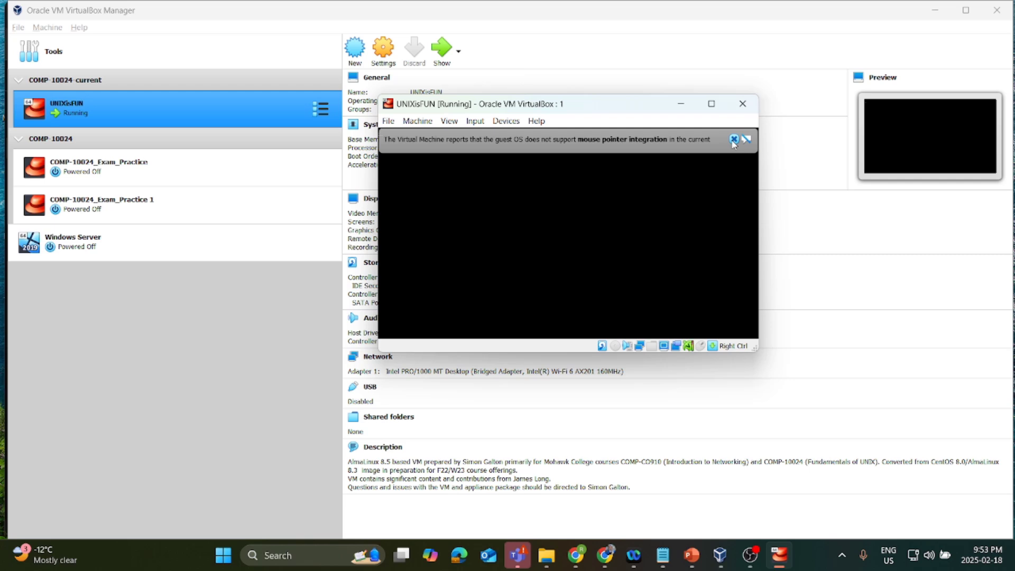
click(734, 140)
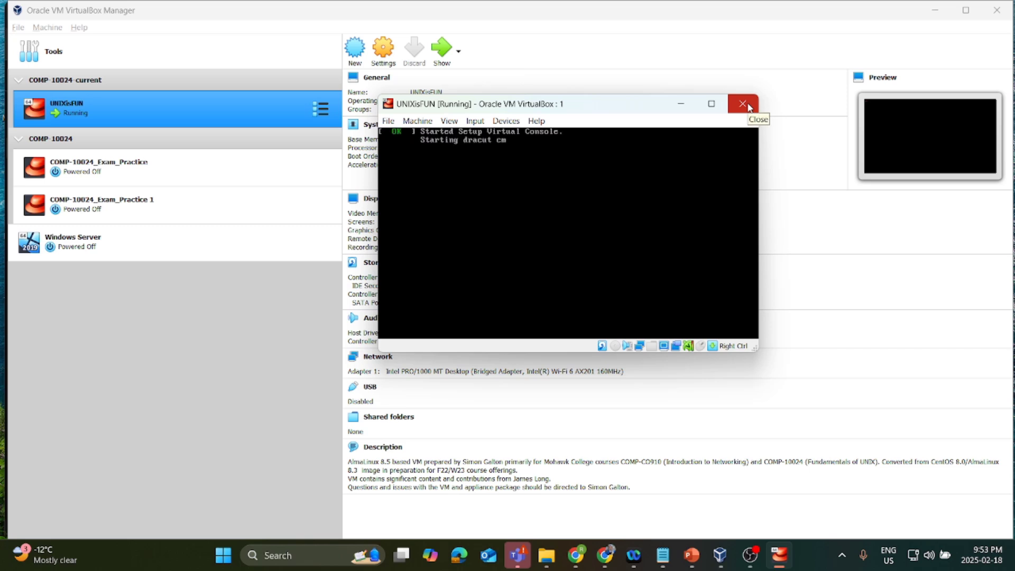
click(743, 104)
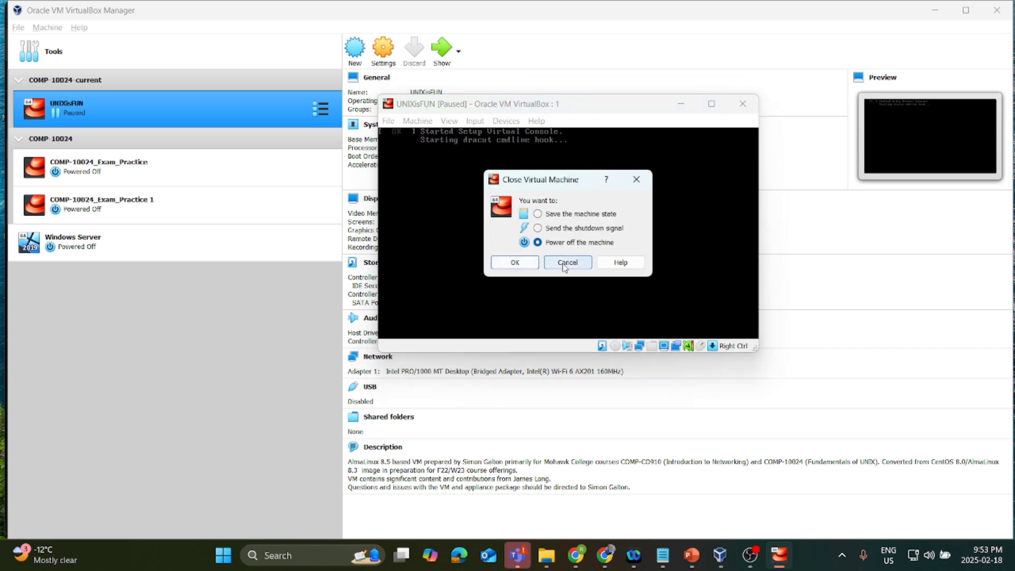
click(538, 229)
click(538, 243)
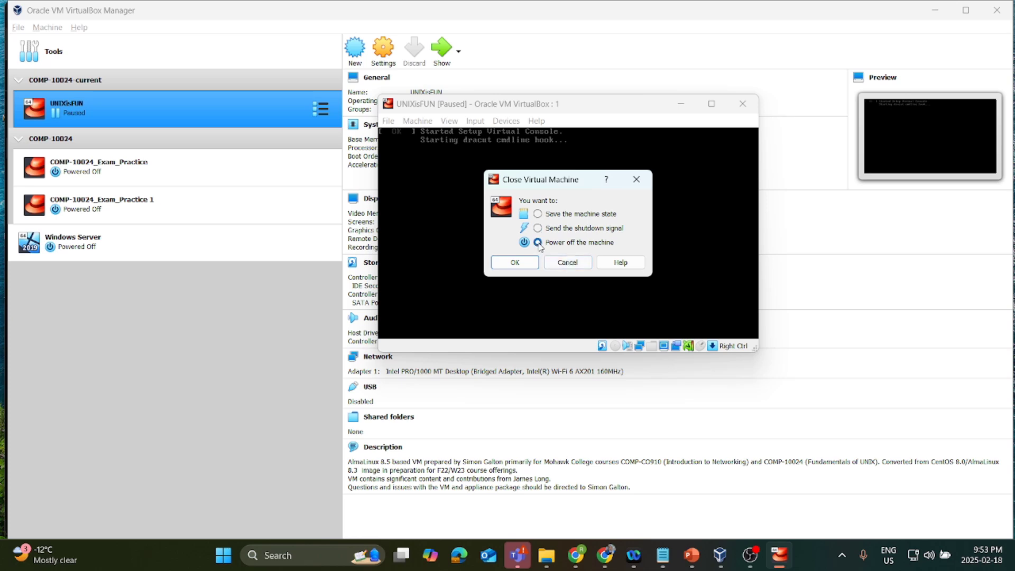
click(569, 268)
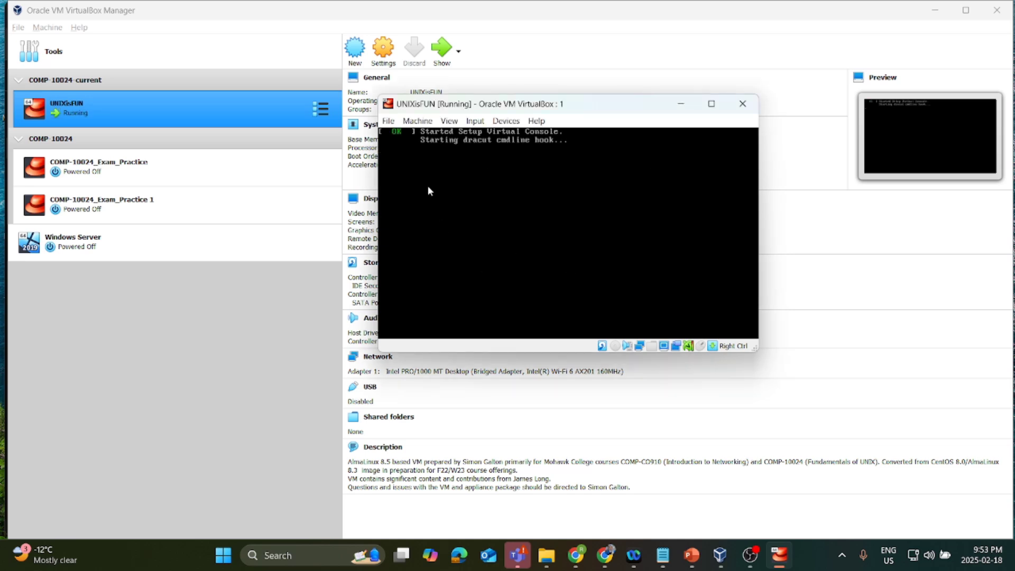
Attach network Adapter 1 of the UNIXisFUN machine to Bridged Adapter and save its settings
click(380, 48)
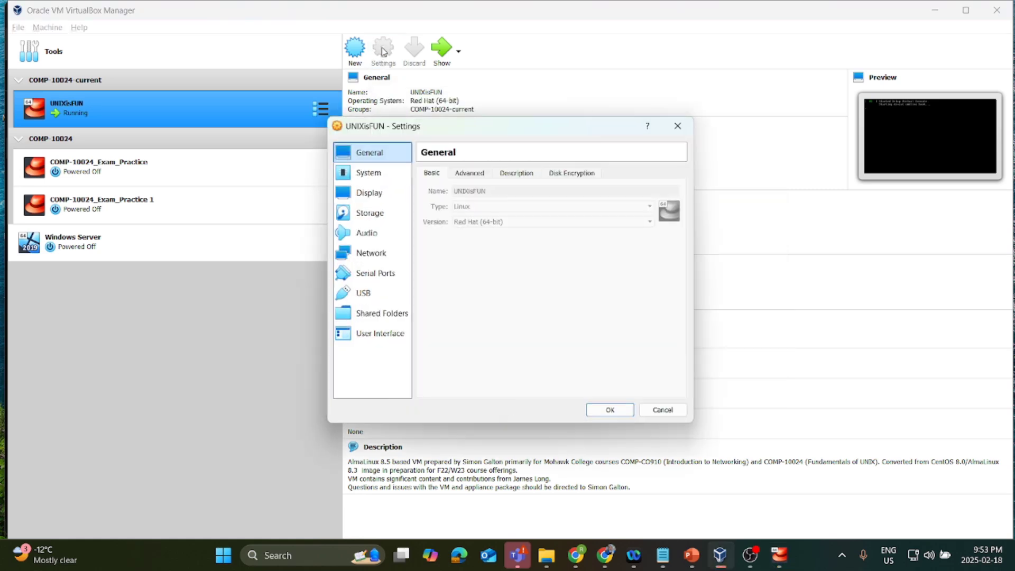
click(389, 257)
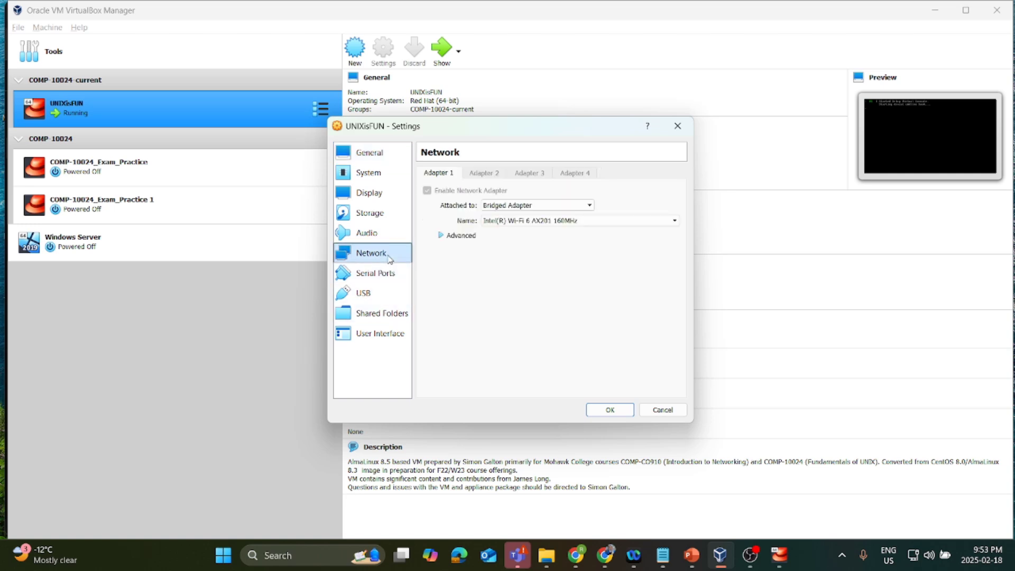
click(591, 206)
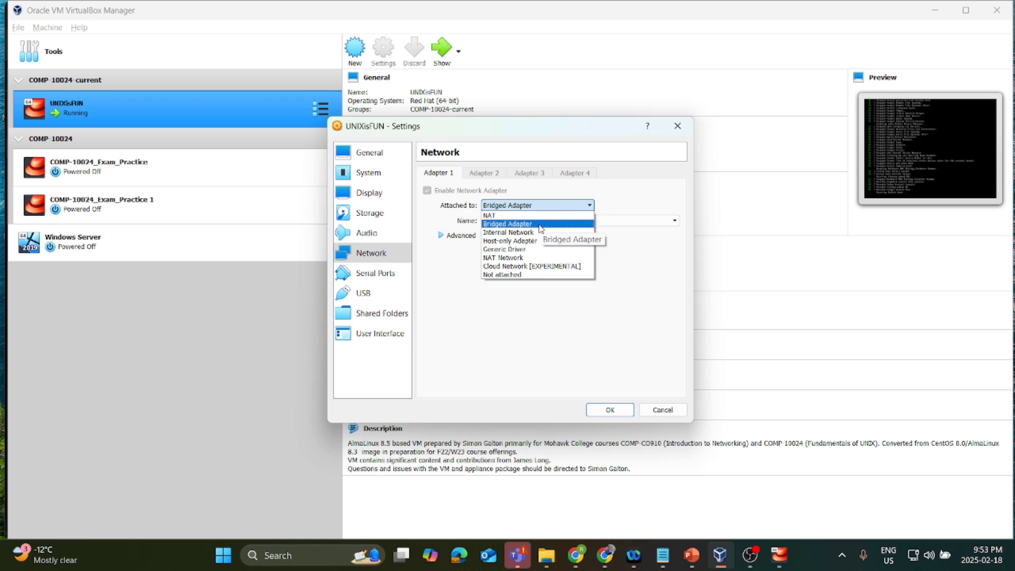
click(540, 226)
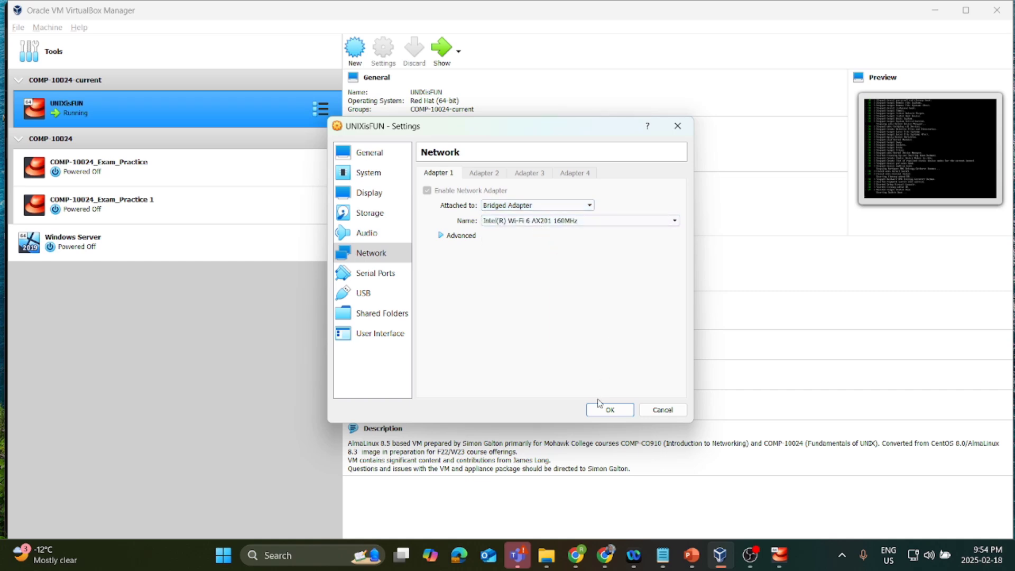
click(614, 411)
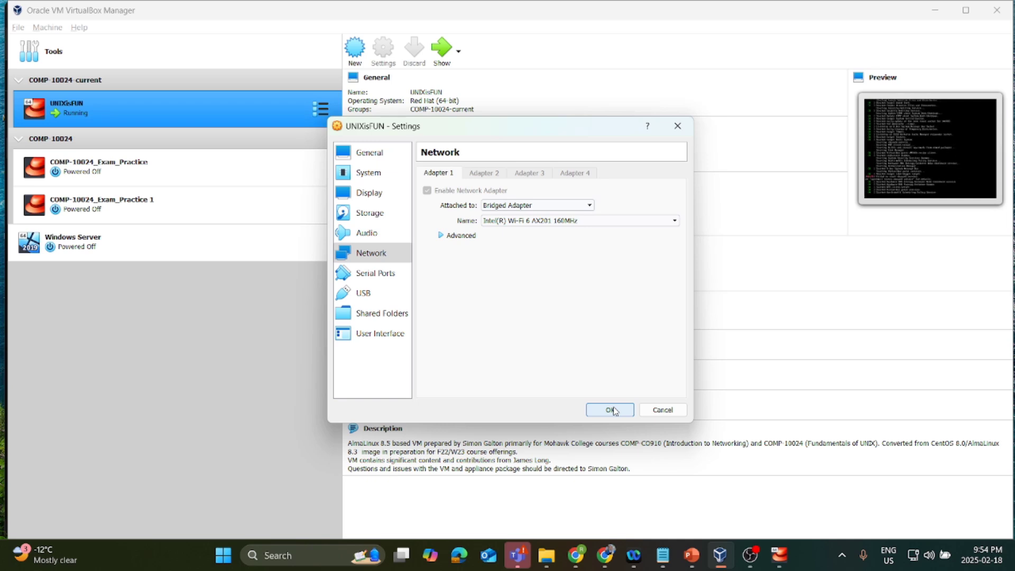
click(611, 410)
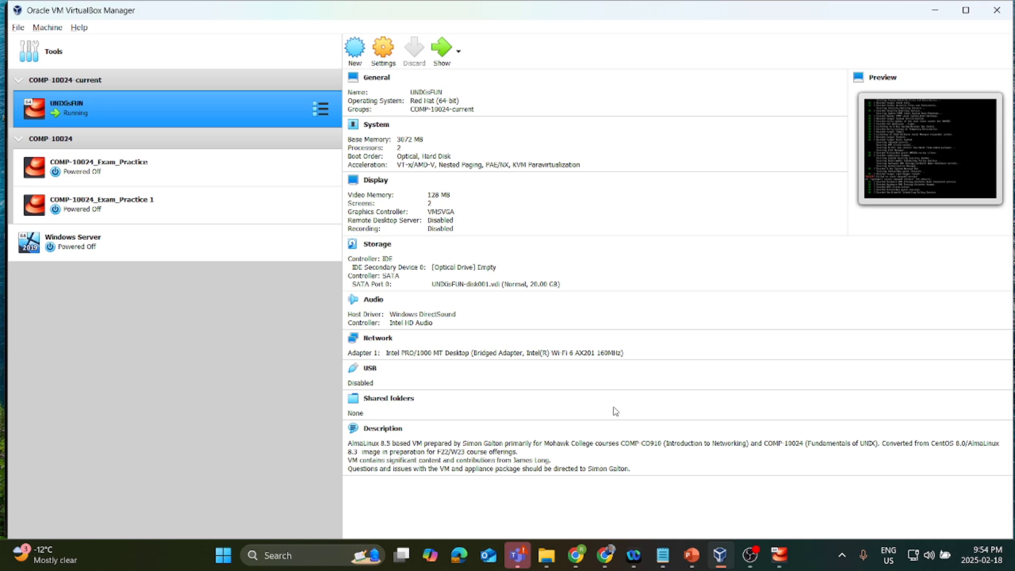
Switch to the UNIXisFUN machine's window, sign in to the first listed account with its password, and dismiss the mouse pointer integration notices
key(alt+Tab)
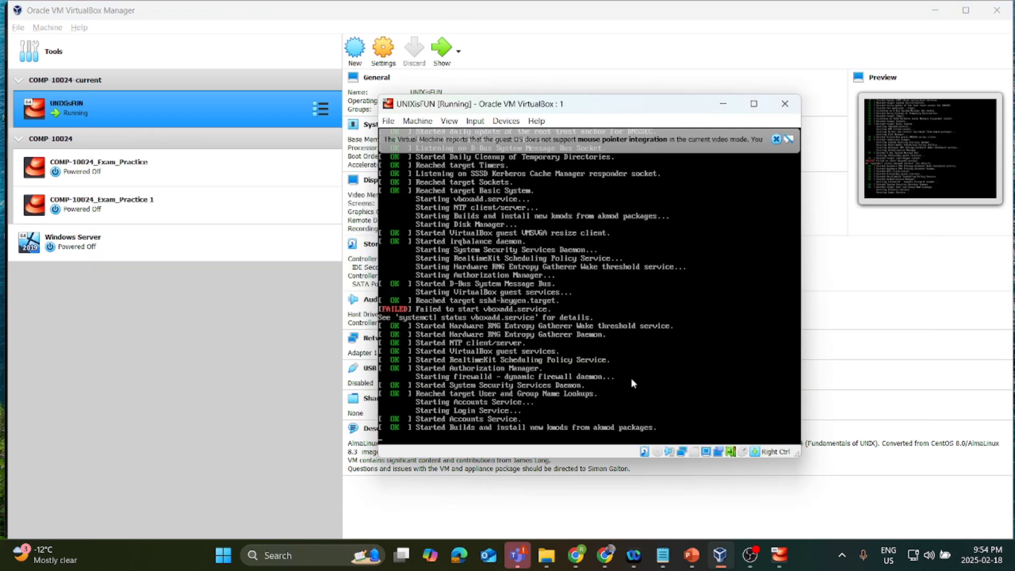
click(776, 140)
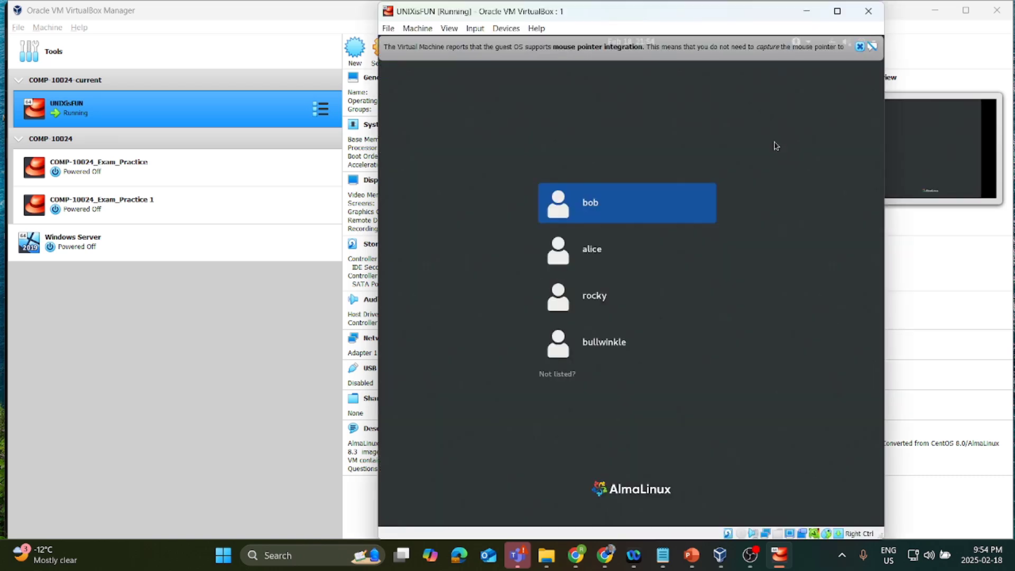
click(640, 216)
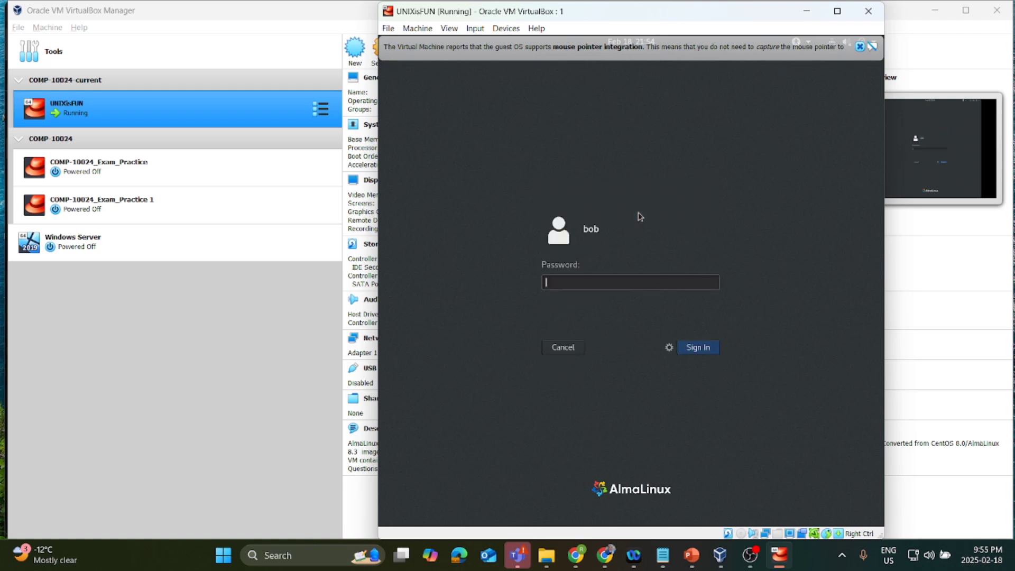
text(********)
key(Return)
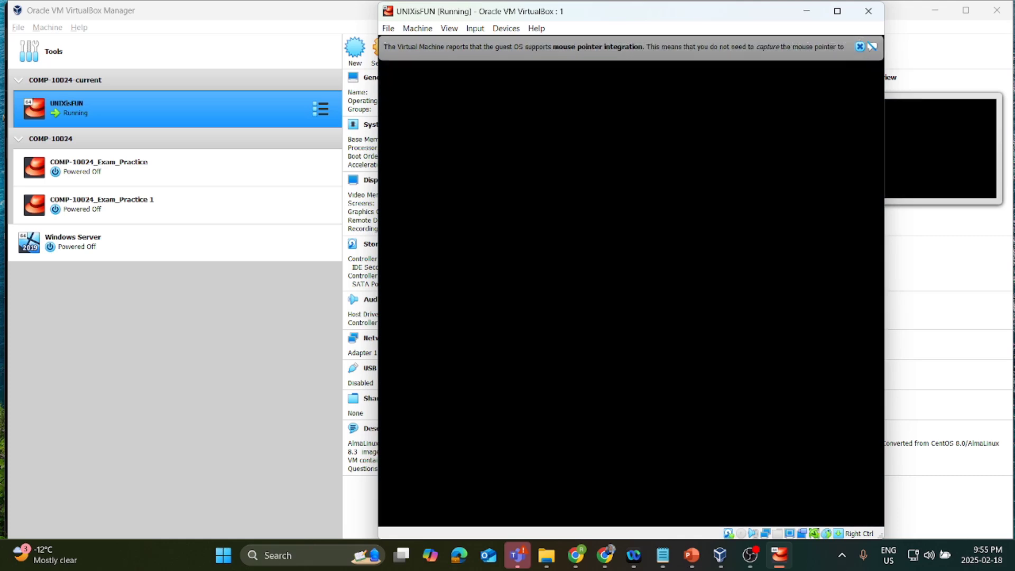
click(860, 47)
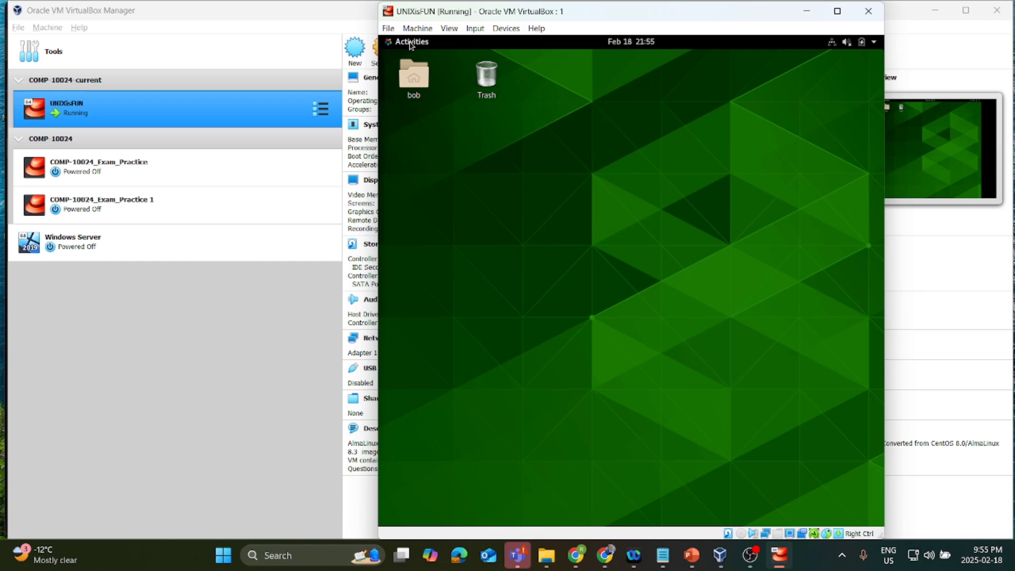
Open a terminal in the AlmaLinux guest and list the home directory's contents in long format with inode numbers using ls -li
click(410, 44)
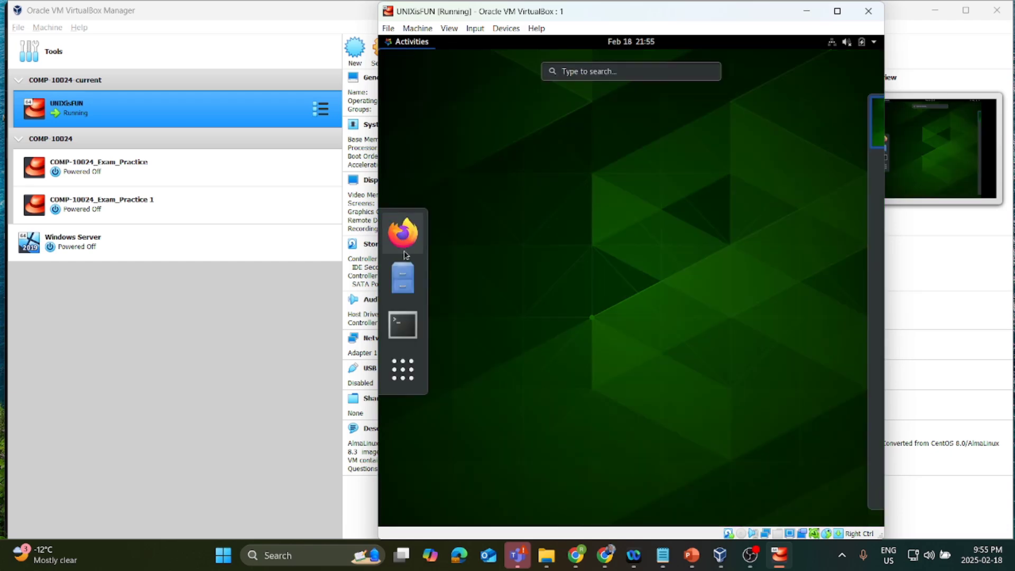
click(408, 326)
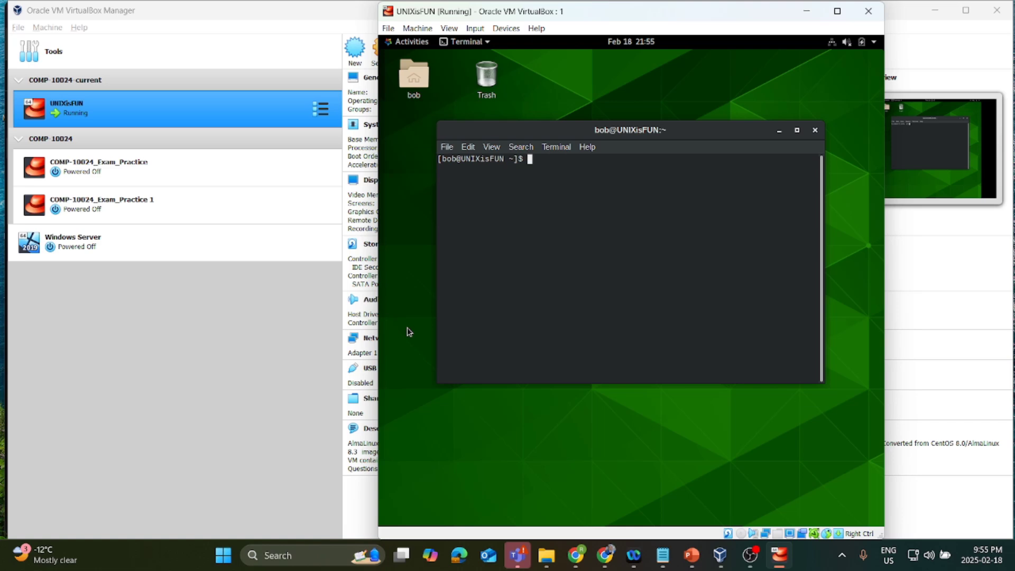
text(ls -li)
key(Return)
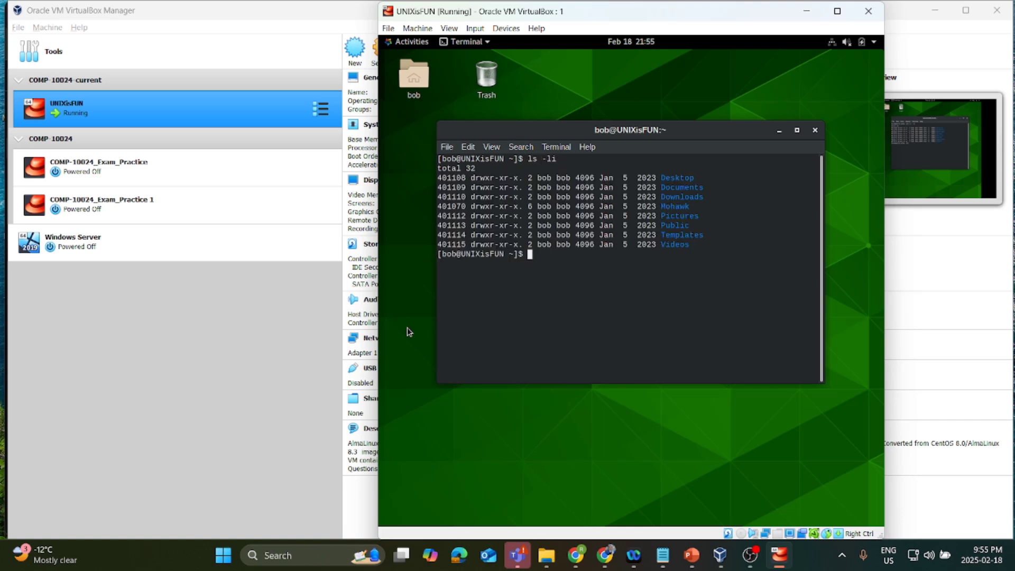